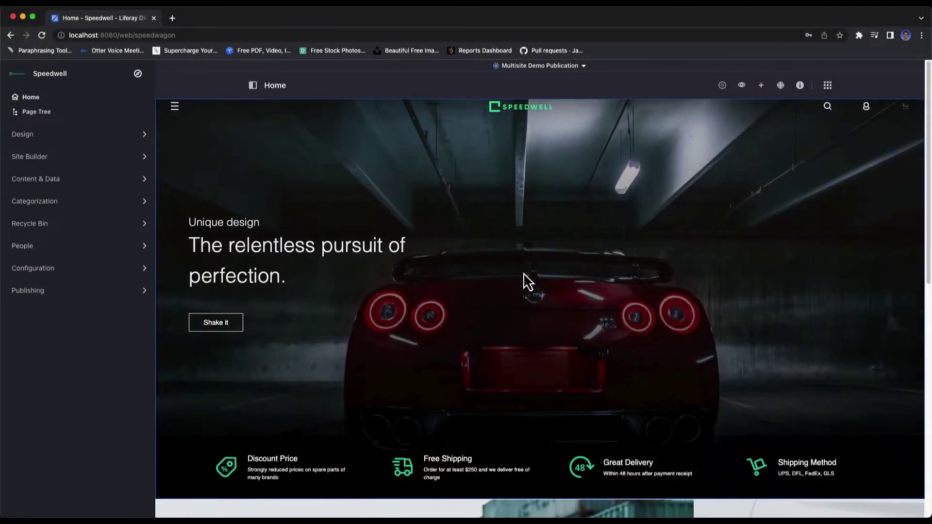
Step: Expand the Content & Data options in the Speedwell site menu
click(130, 185)
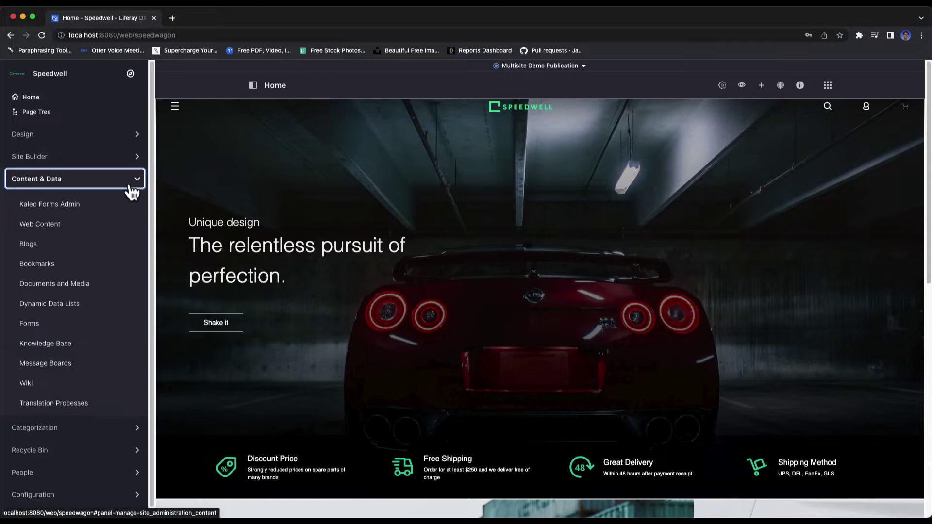
Step: From Web Content, add a Basic Web Content article titled 'Create a Sensational Driving Experience with this One Accessory' and publish it
click(69, 227)
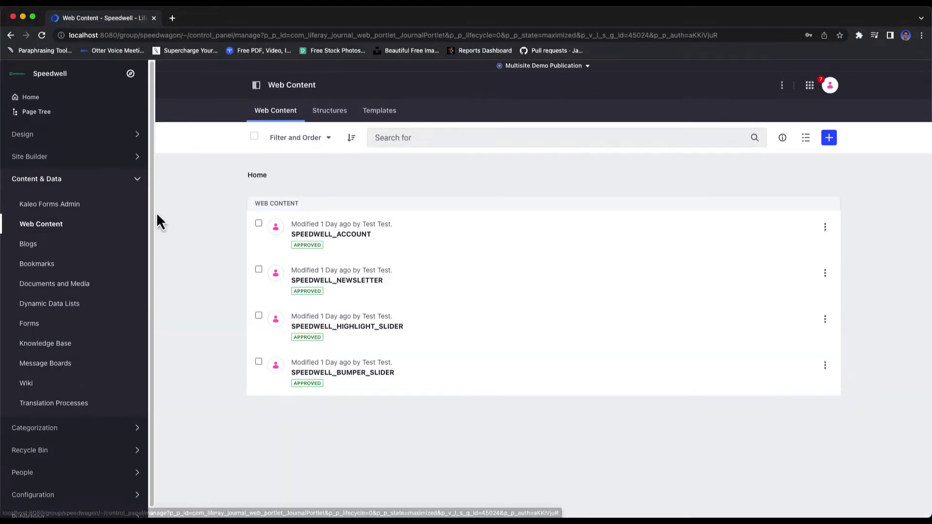
click(833, 139)
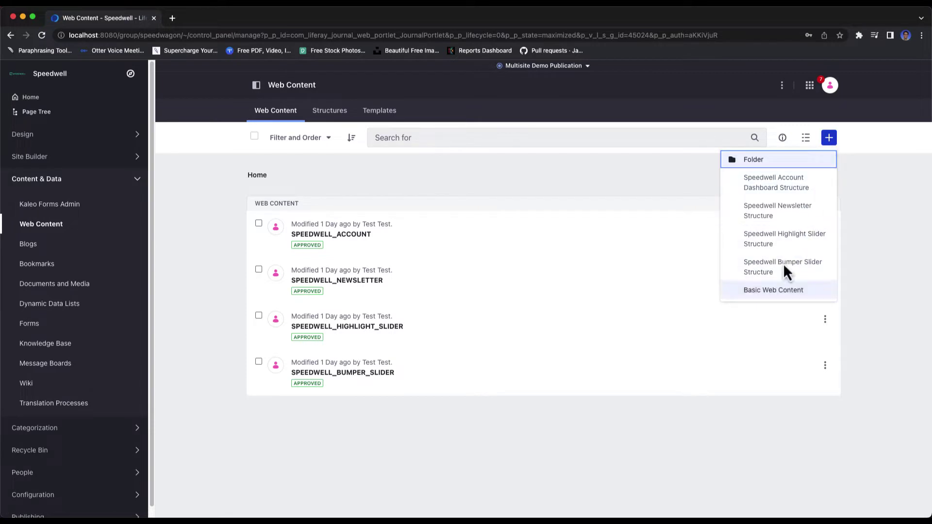
click(771, 298)
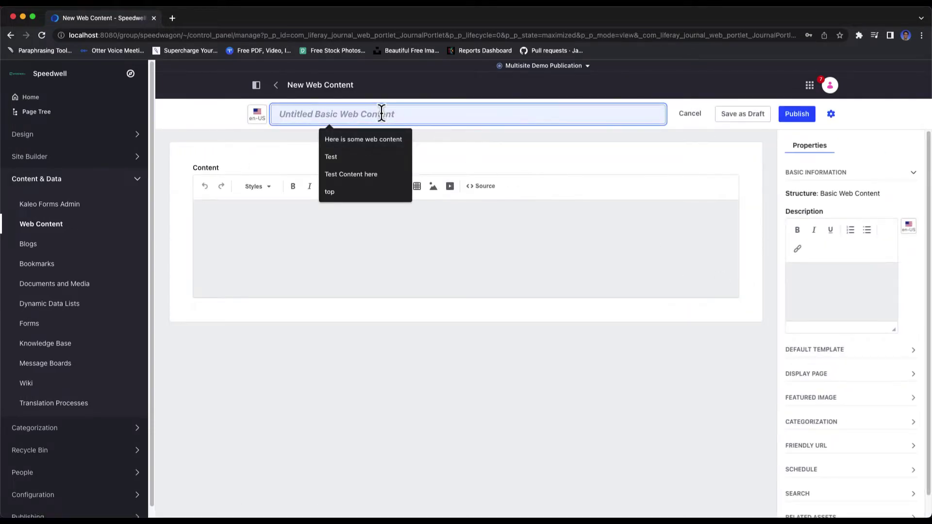
text(Create a Sensational)
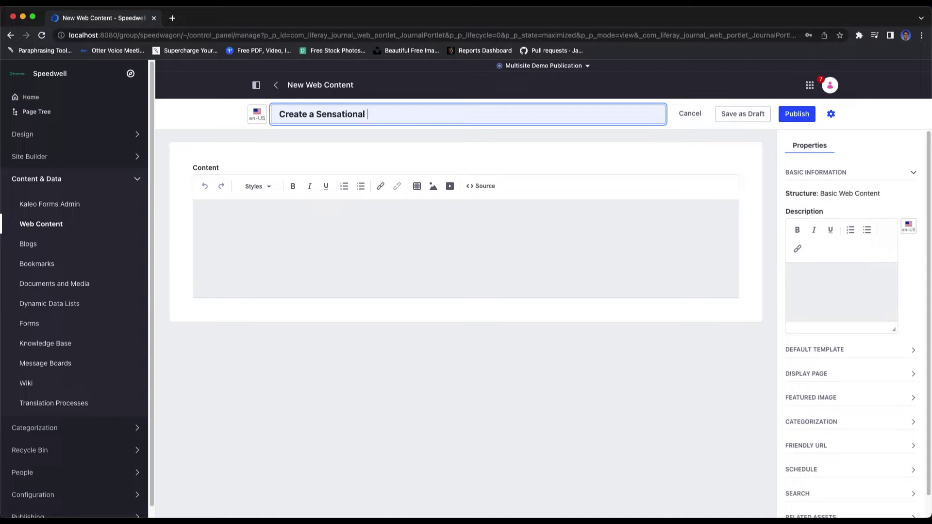
text(Driving)
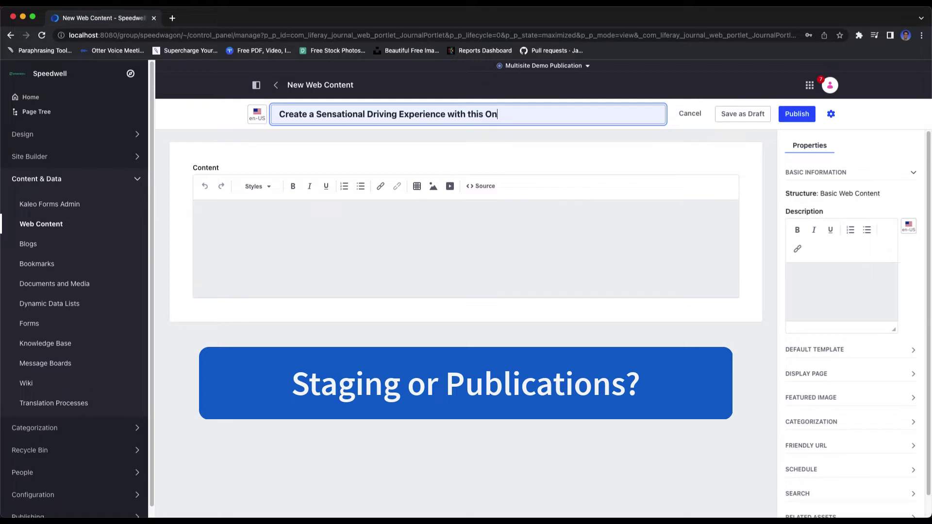
text(Experience with this One Accessory)
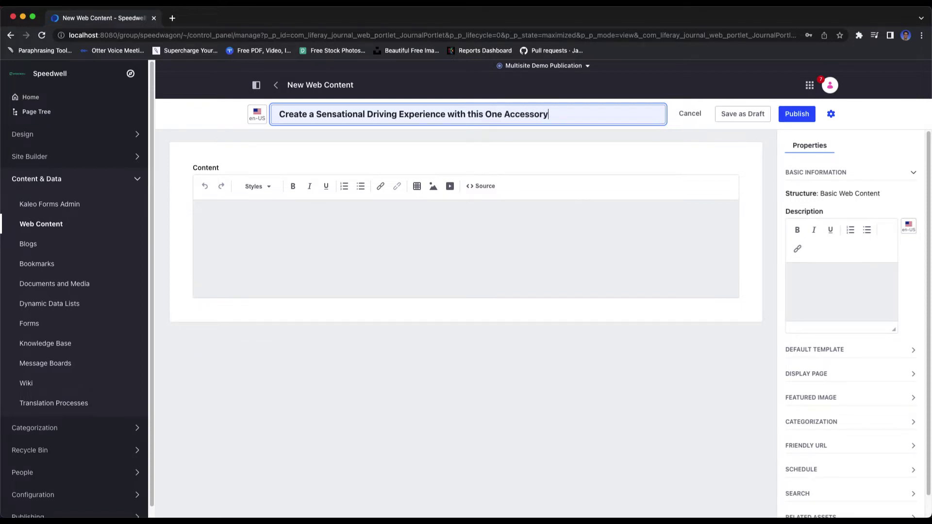
click(790, 114)
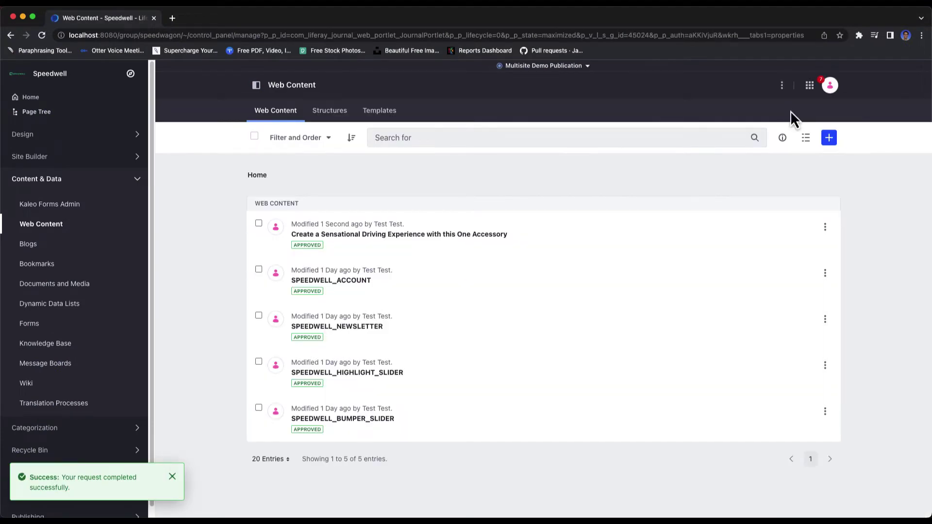
Step: Switch to the Masterclass site, open its Web Content folders and view the addable content types
click(135, 78)
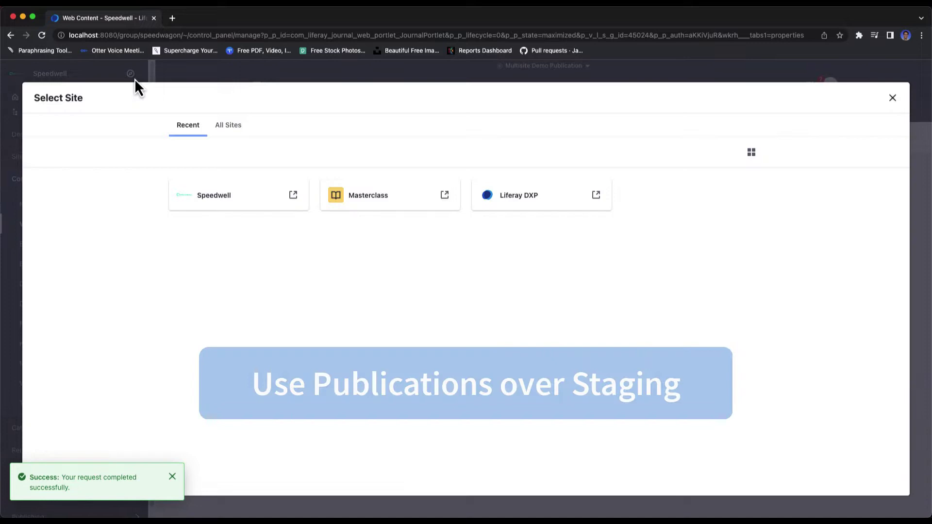
click(363, 194)
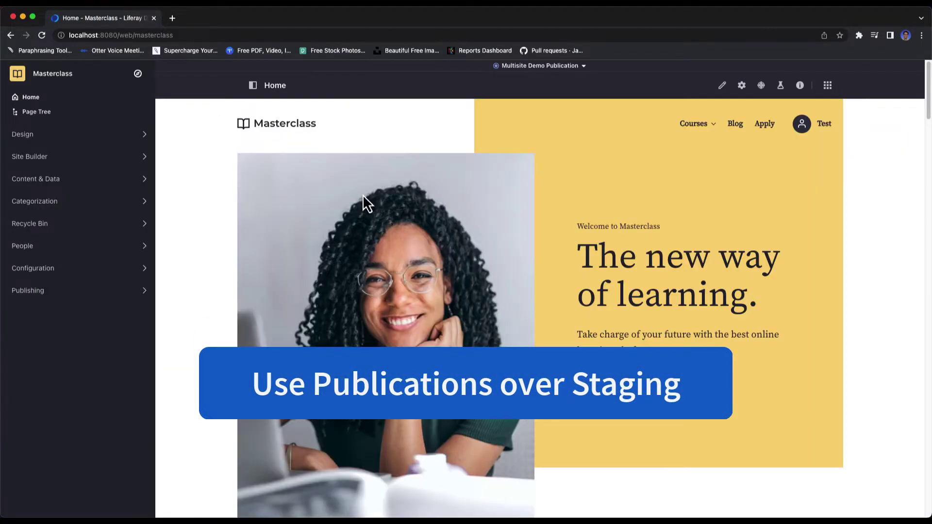
click(120, 181)
click(70, 229)
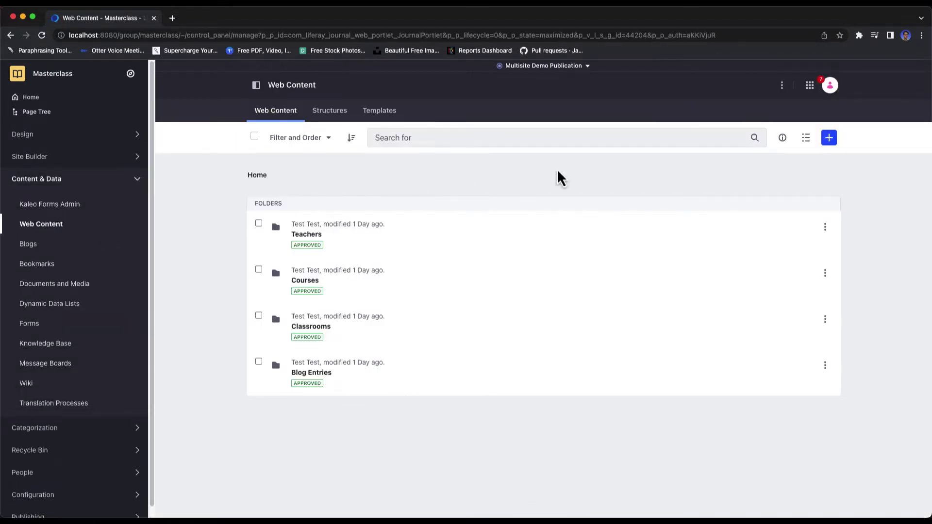
click(835, 139)
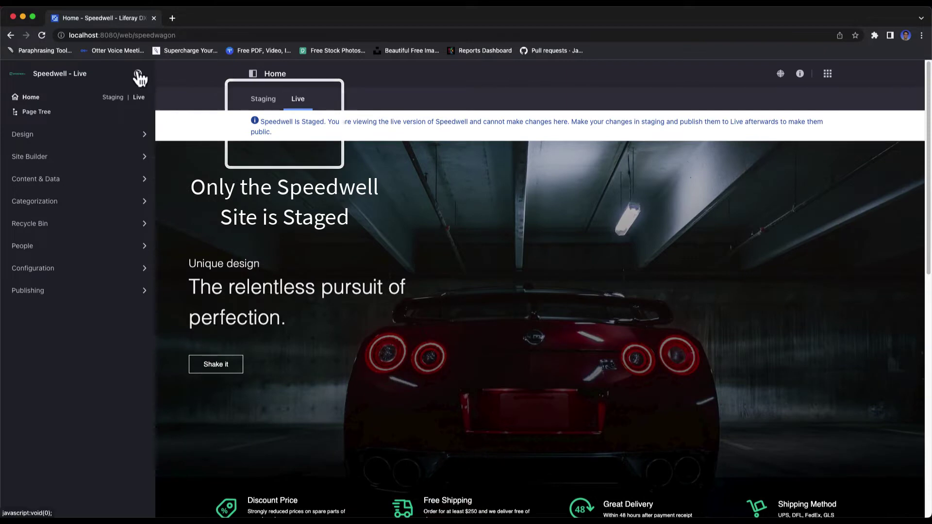
Step: Use the site selector to switch to the Masterclass site
click(138, 74)
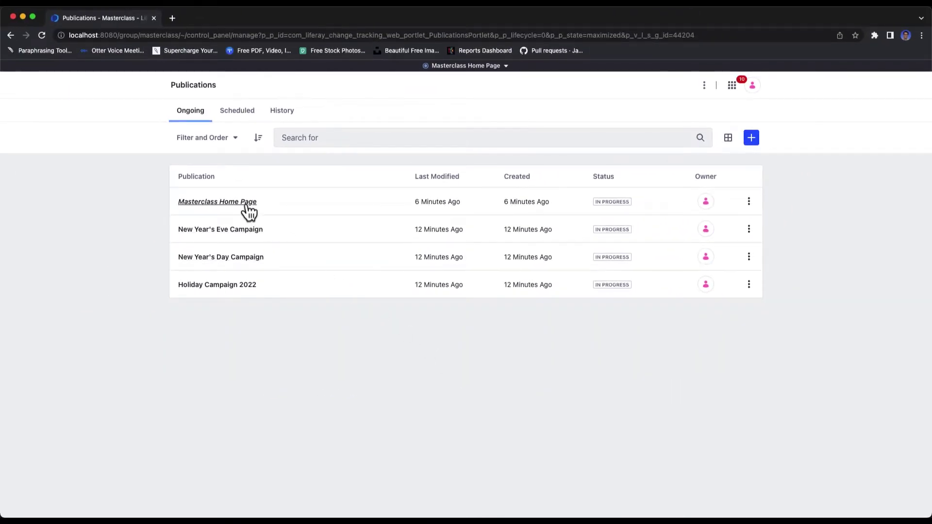
Step: Open the Masterclass Home Page publication and scroll through the Home page side-by-side comparison
click(246, 206)
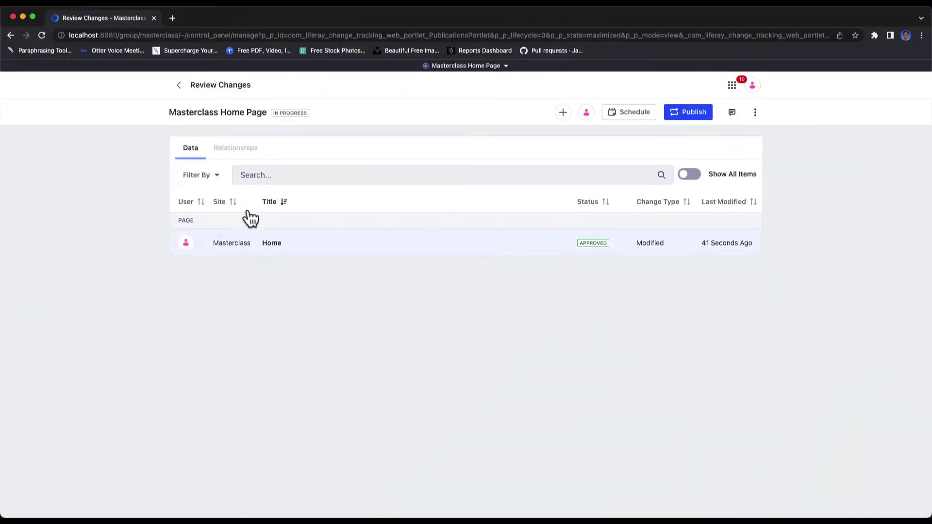
click(260, 242)
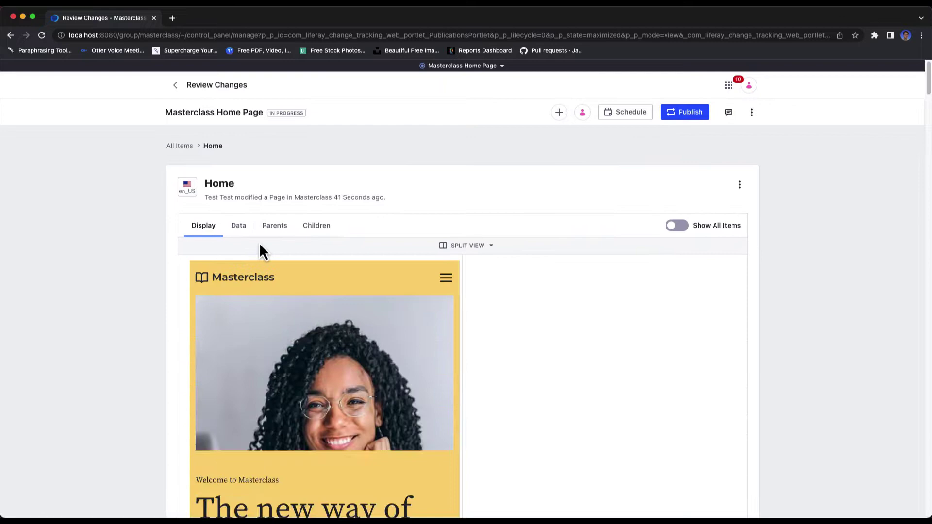
scroll(460, 270, down, 10)
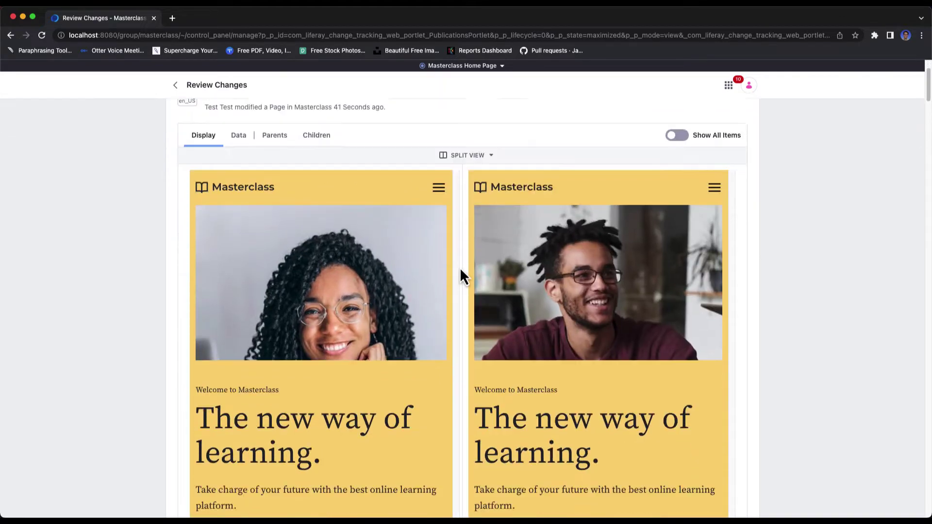
scroll(460, 270, down, 15)
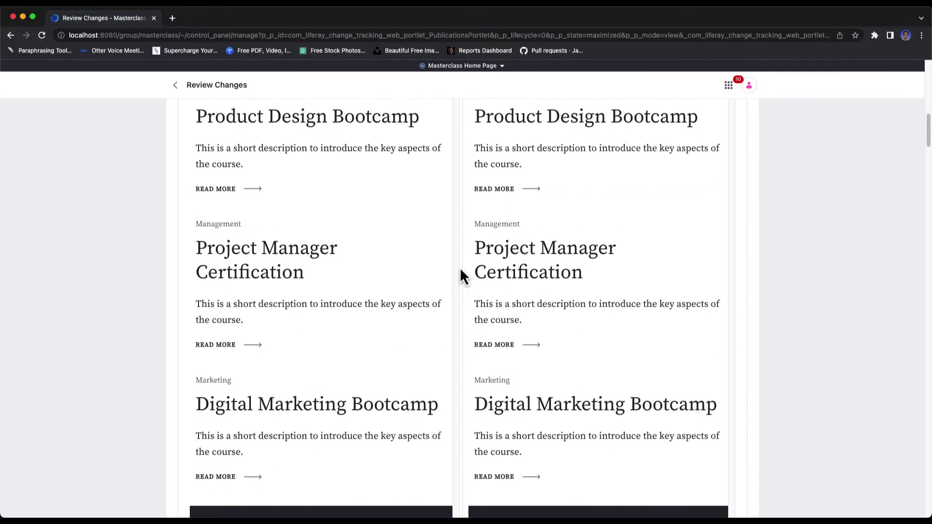
scroll(460, 271, down, 8)
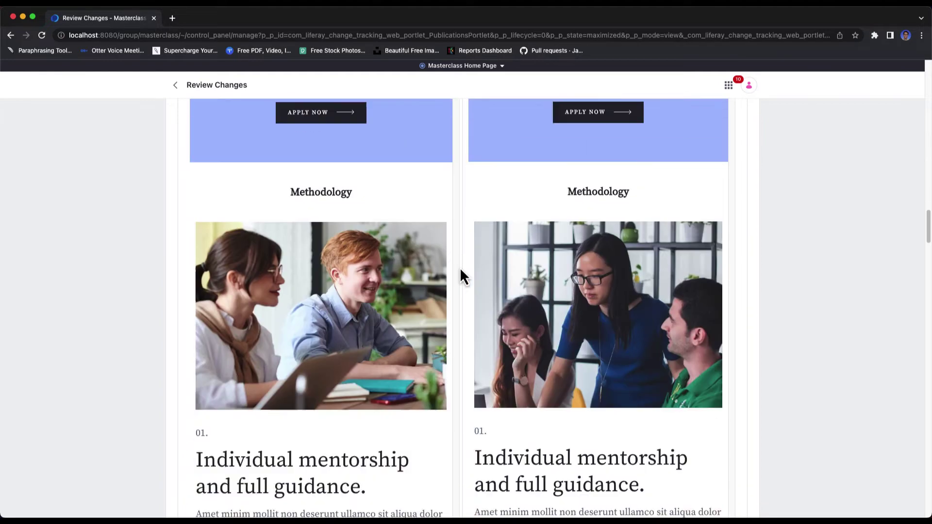
scroll(461, 277, down, 5)
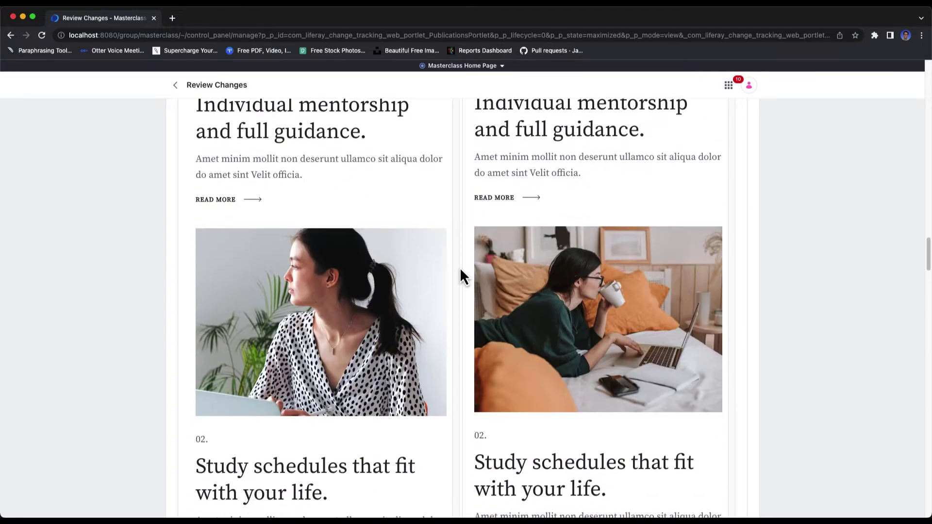
scroll(460, 270, down, 6)
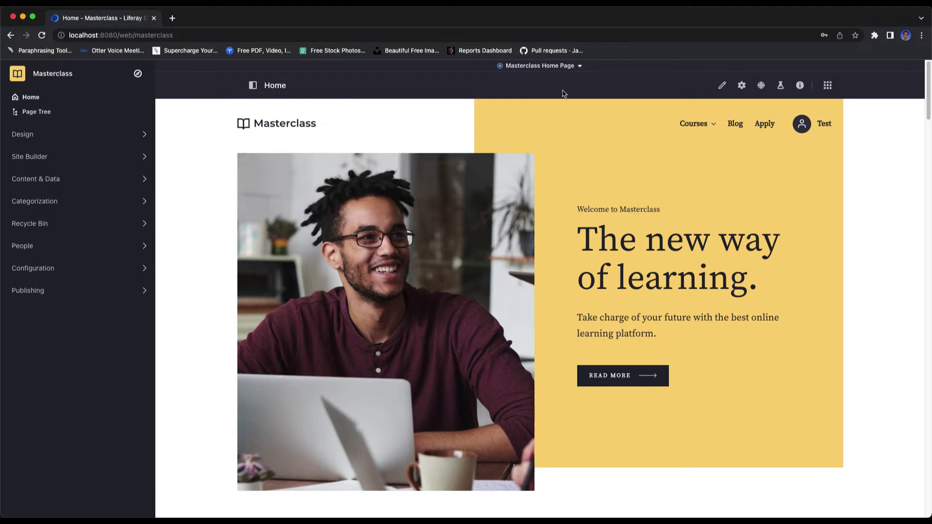
Step: From Review Changes, invite a searched user to the publication with the Publisher role
click(555, 71)
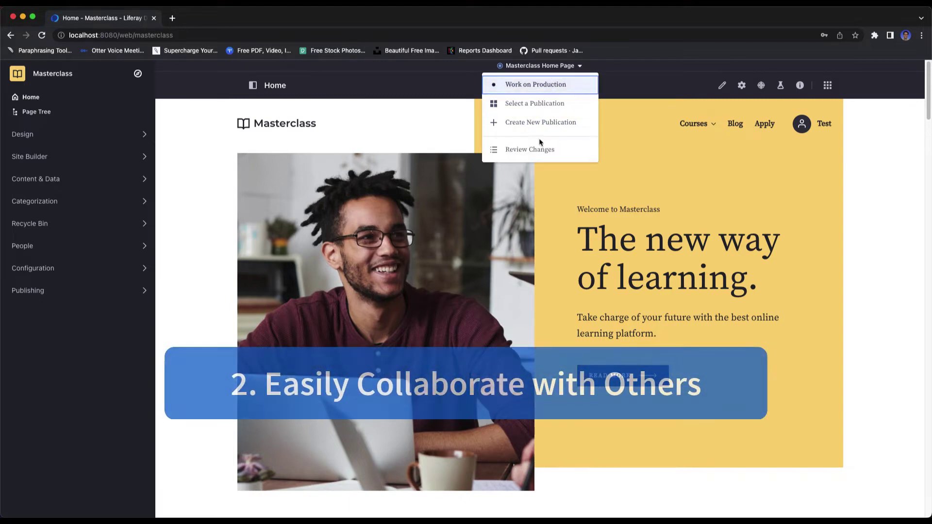
click(539, 149)
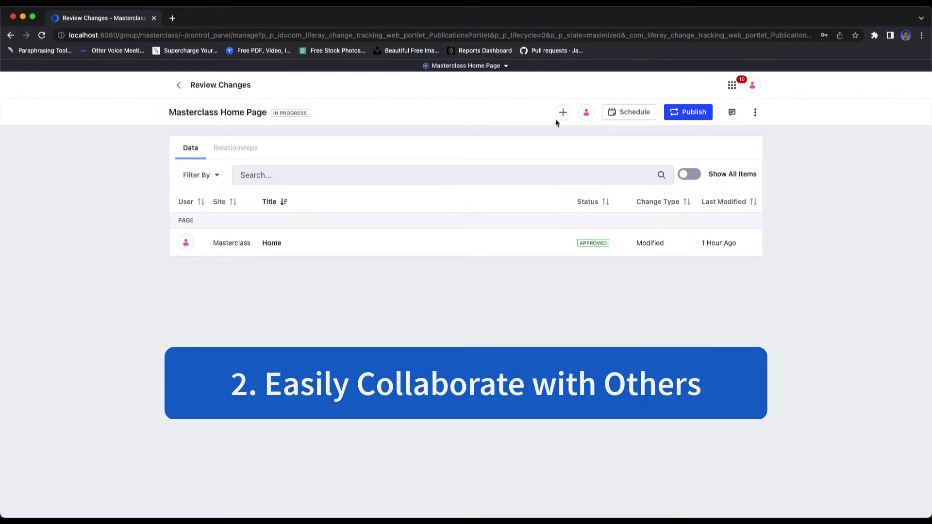
click(562, 112)
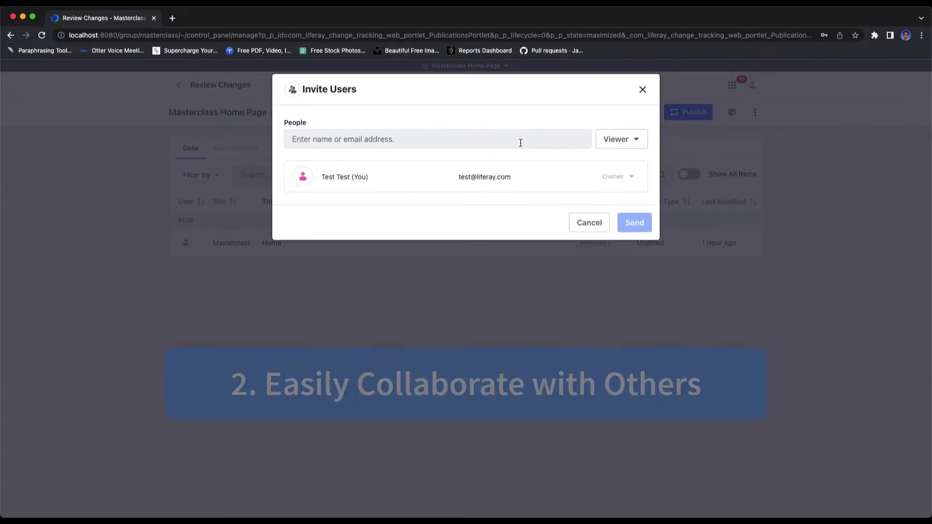
text(publication)
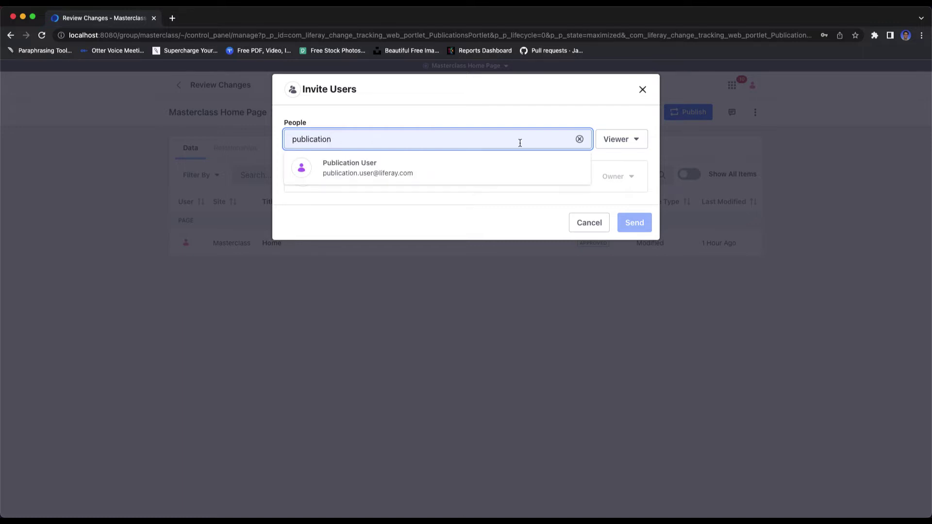
click(503, 162)
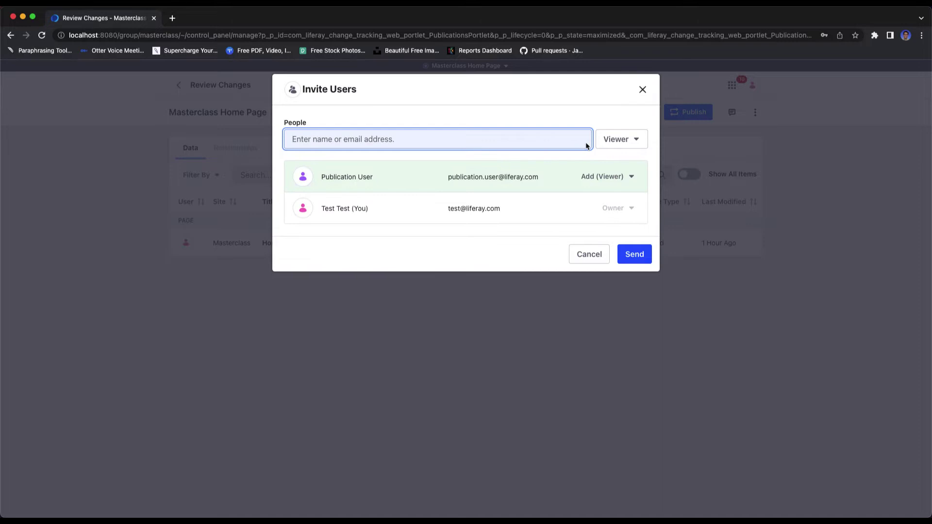
click(617, 140)
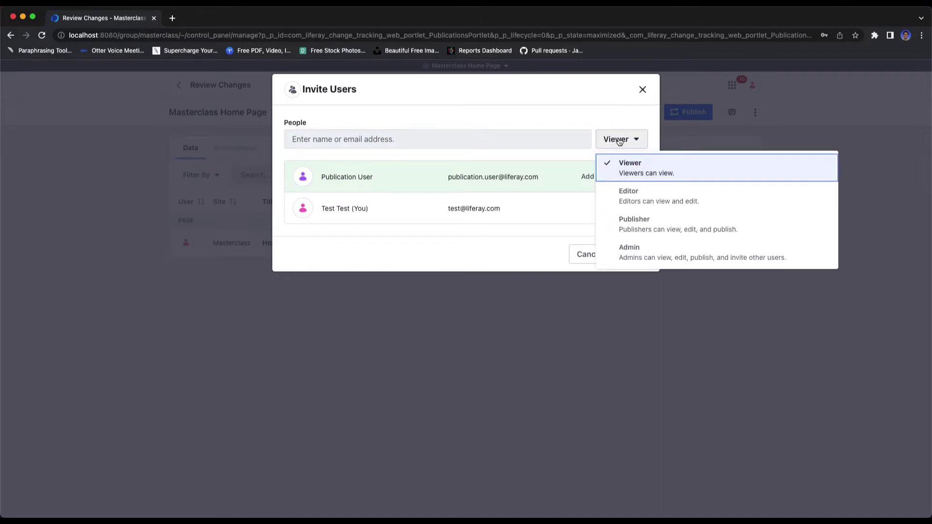
click(632, 224)
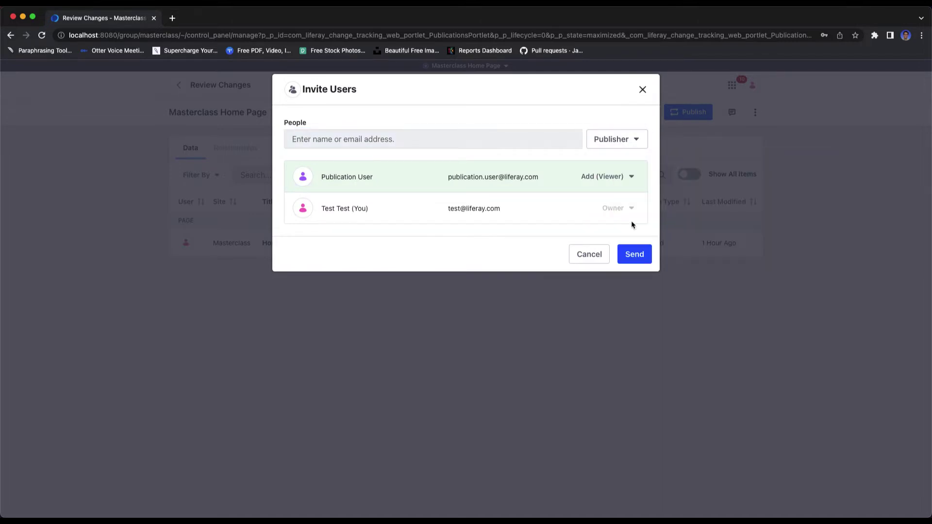
click(633, 259)
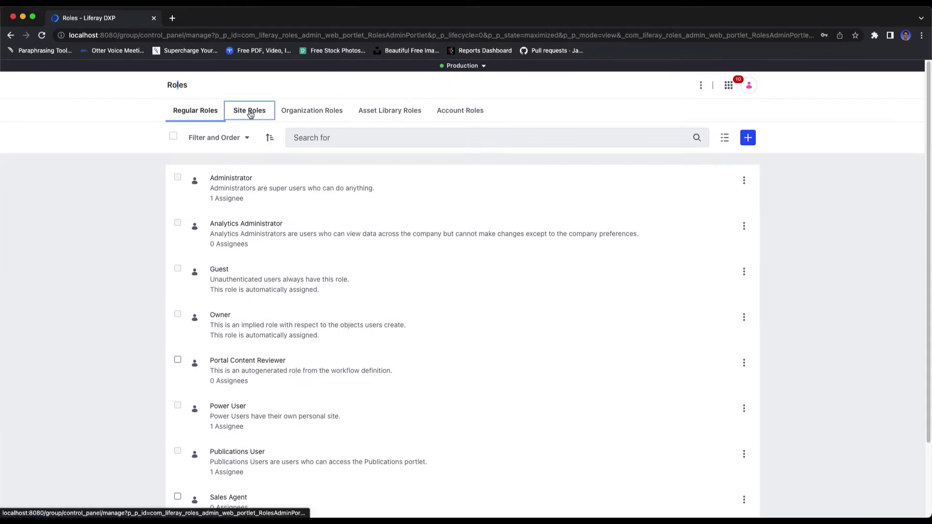
Step: Create a new site role named 'Site Staging Administrator'
click(250, 113)
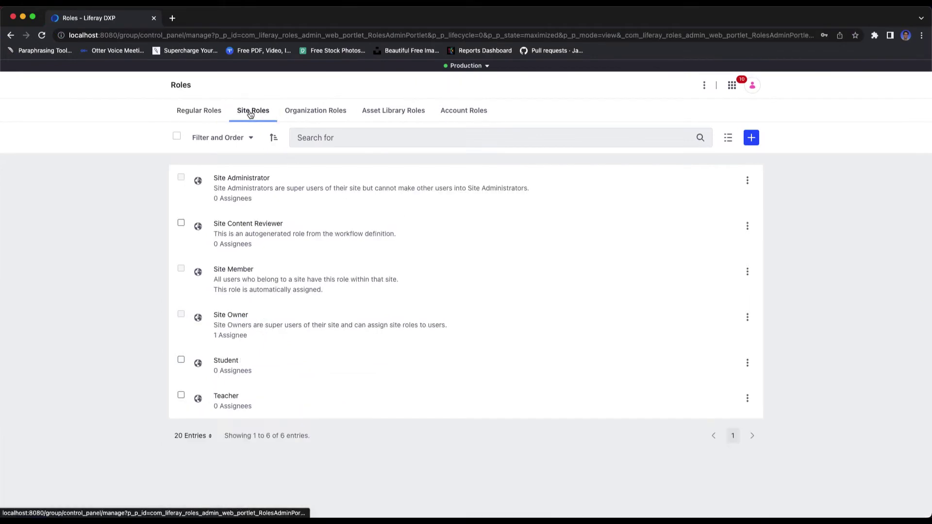
click(751, 138)
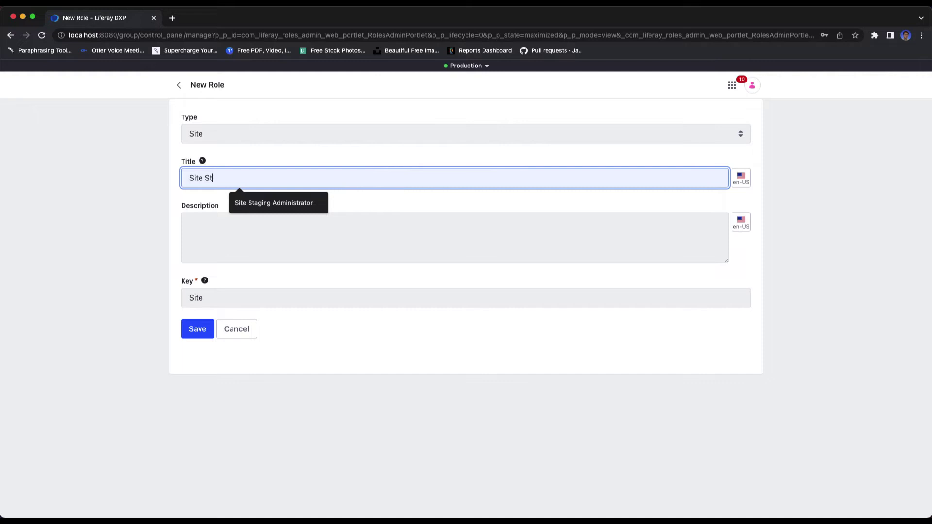
text(Site Staging Administrator)
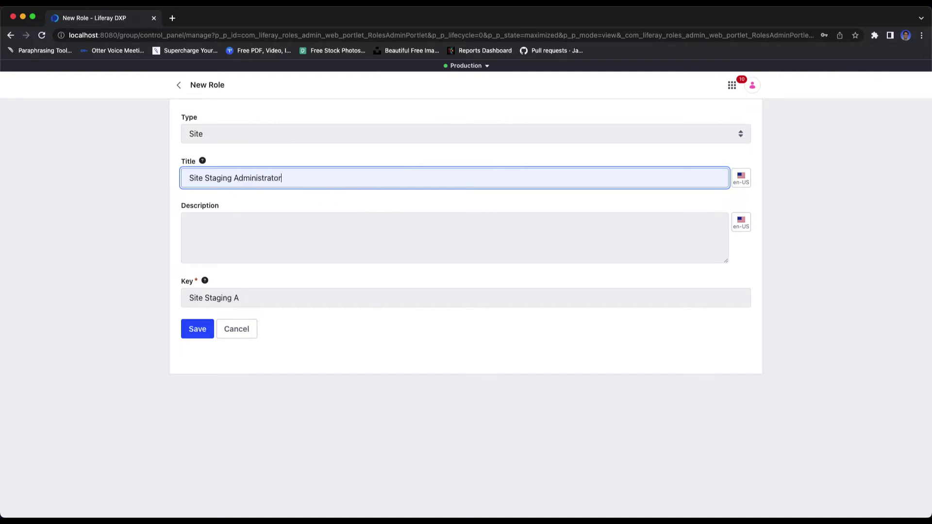
click(204, 330)
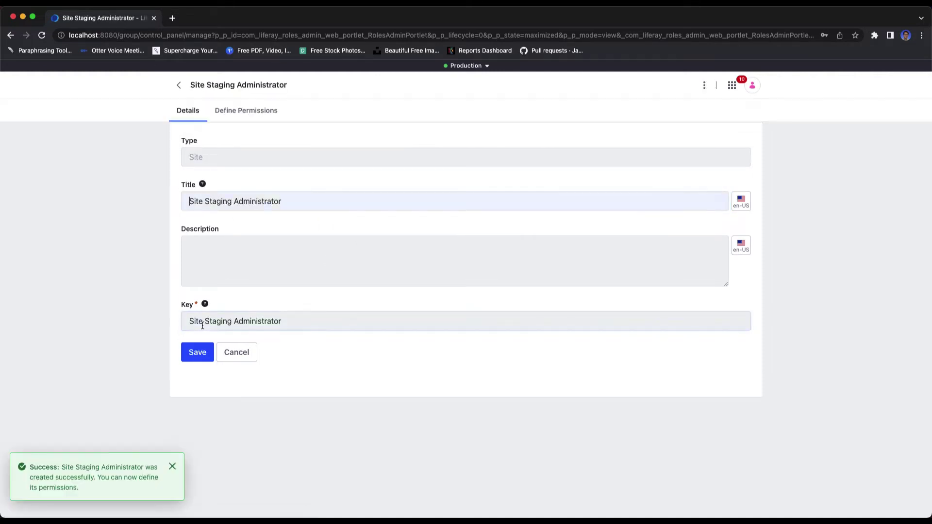
Step: Grant the role Publishing > Staging 'Access in Site and Asset Library Administration' and save
click(241, 111)
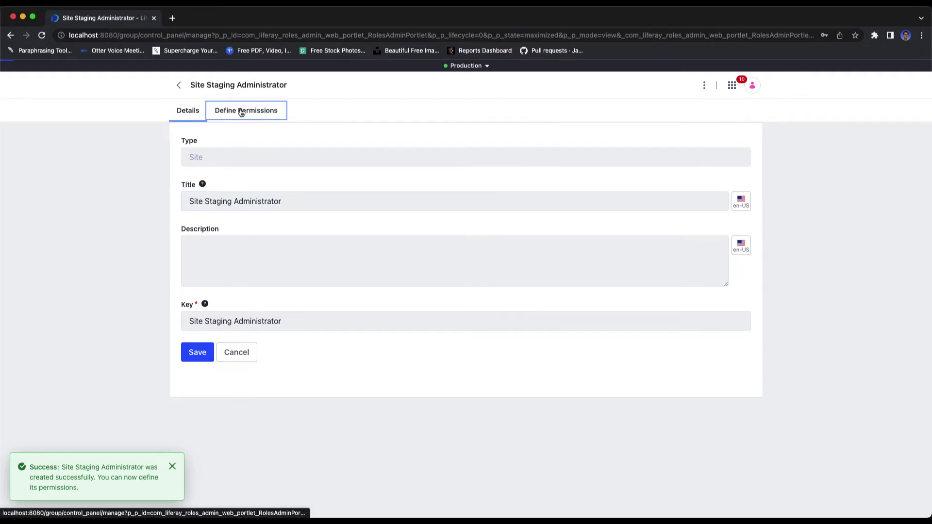
click(243, 222)
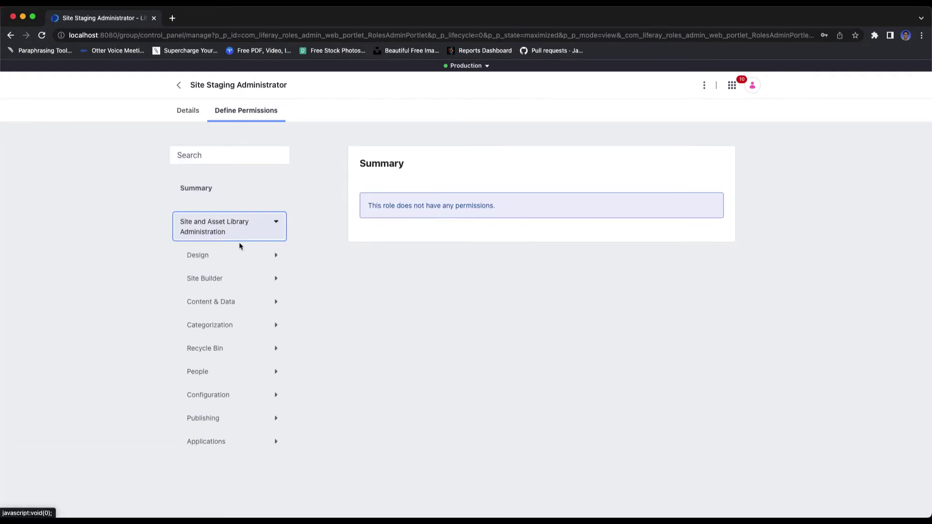
click(216, 418)
click(220, 447)
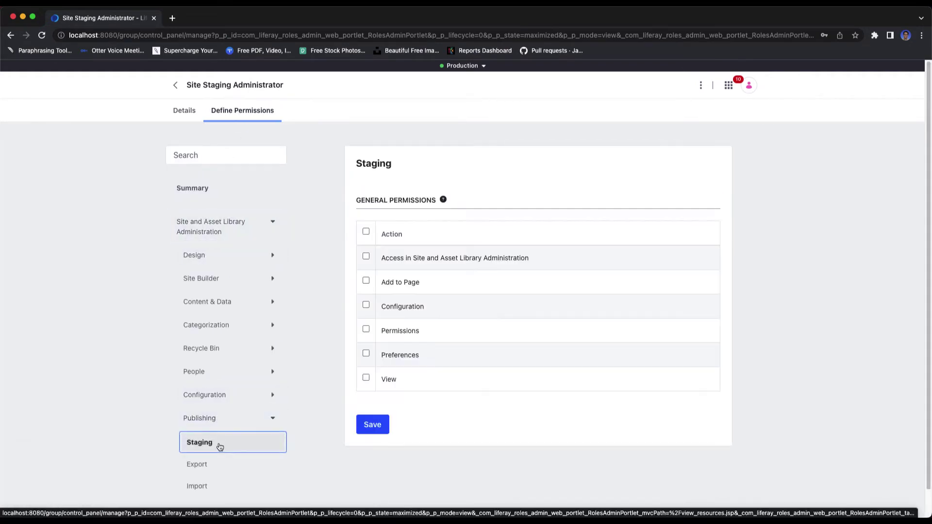
click(366, 256)
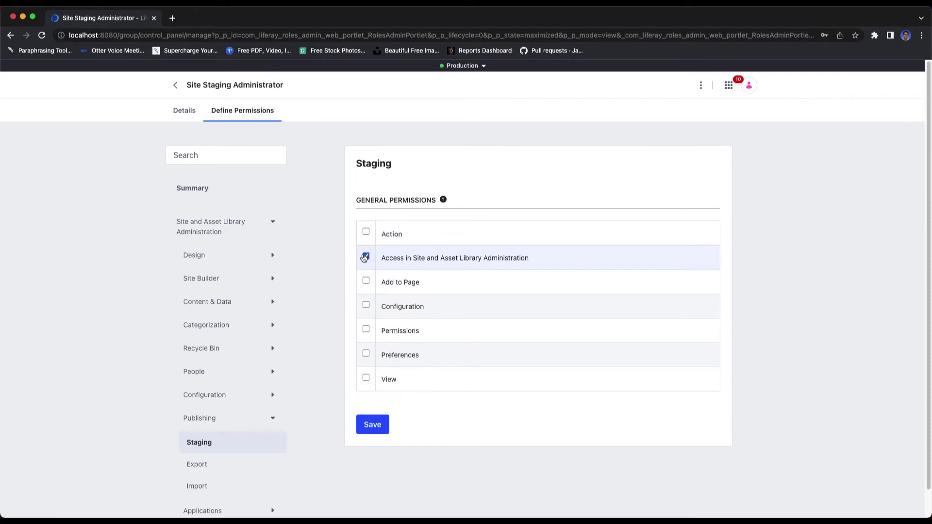
click(380, 432)
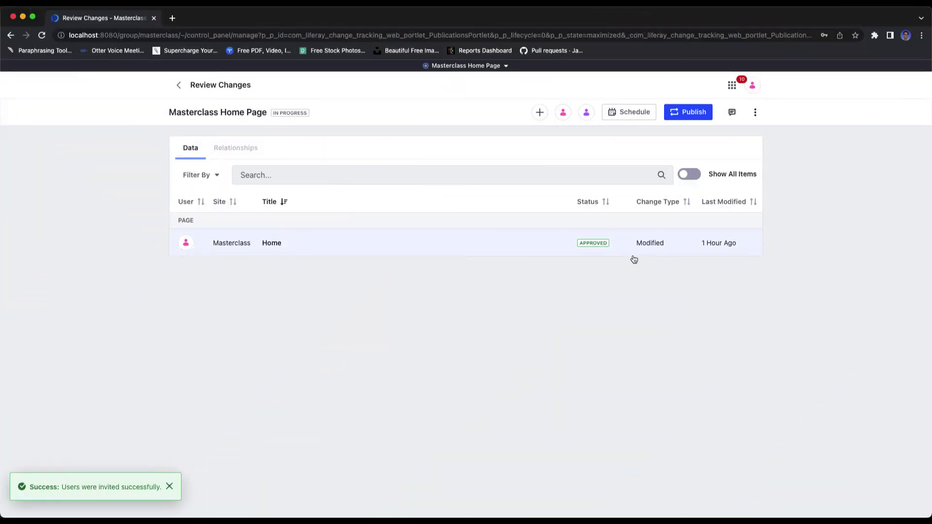
Step: Reply in the publication's Comments panel with 'Please review the updated home page'
click(731, 112)
click(825, 439)
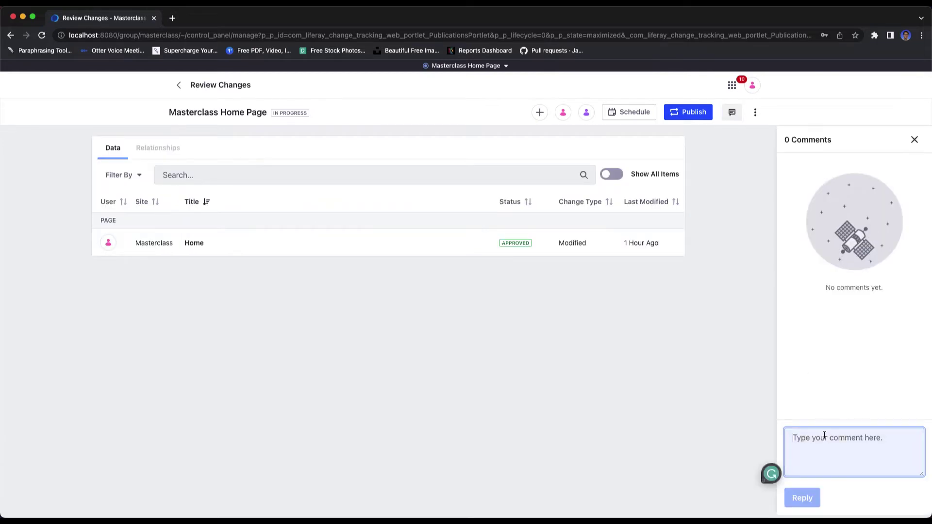
text(Please review )
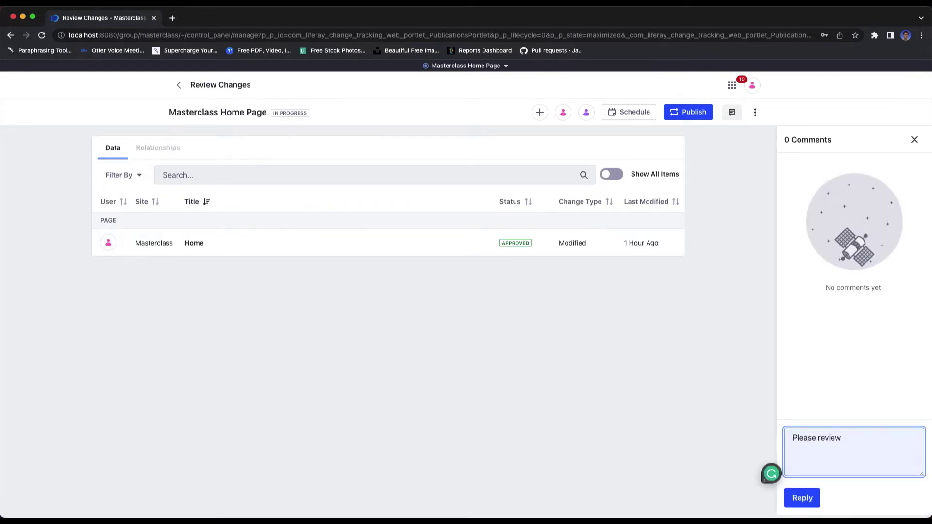
text(the updated home p)
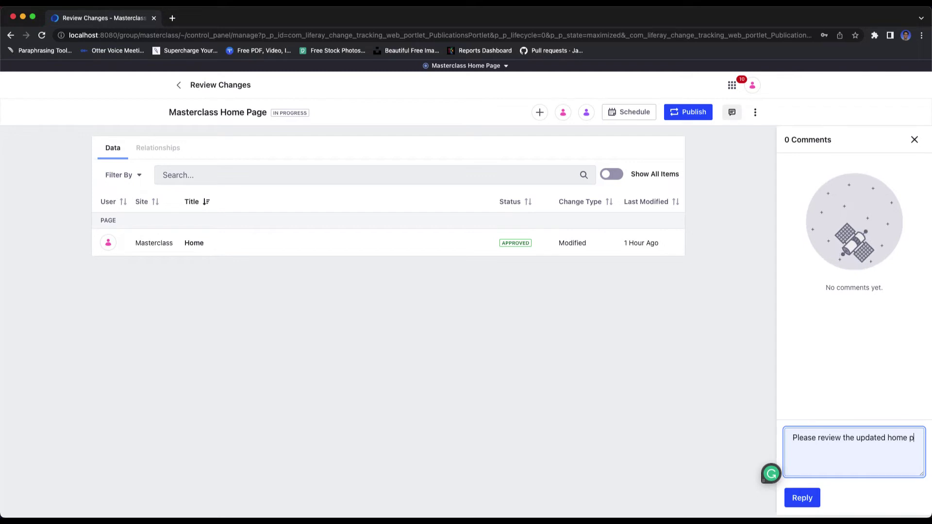
text(age)
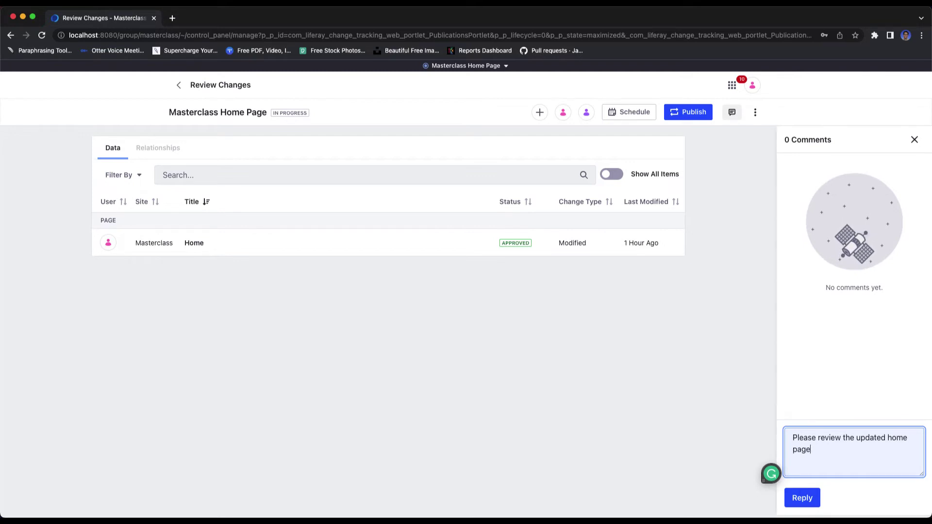
click(804, 502)
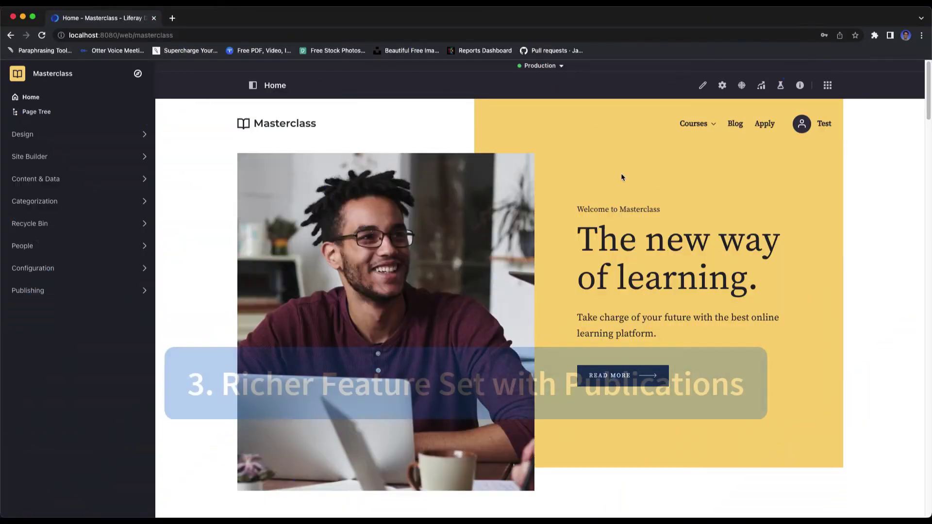
Step: Go to the History tab of the Publications overview
click(827, 86)
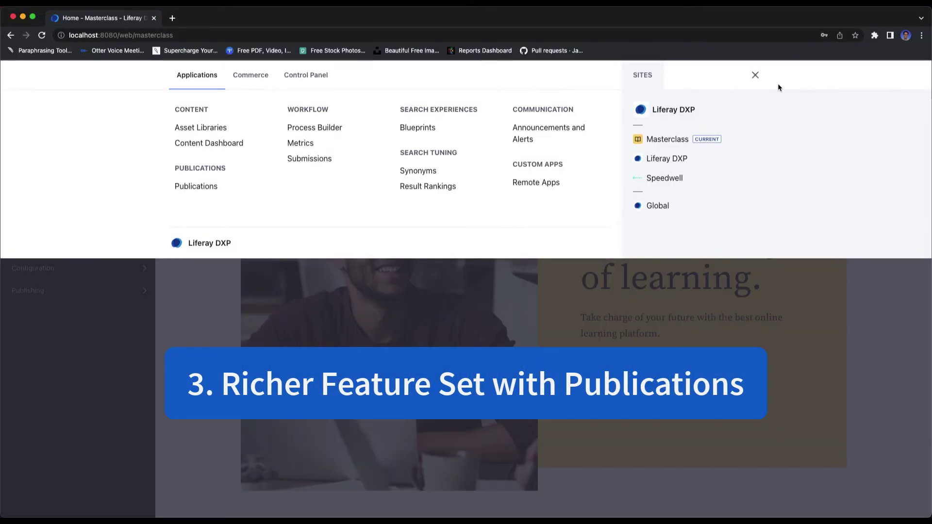
click(192, 187)
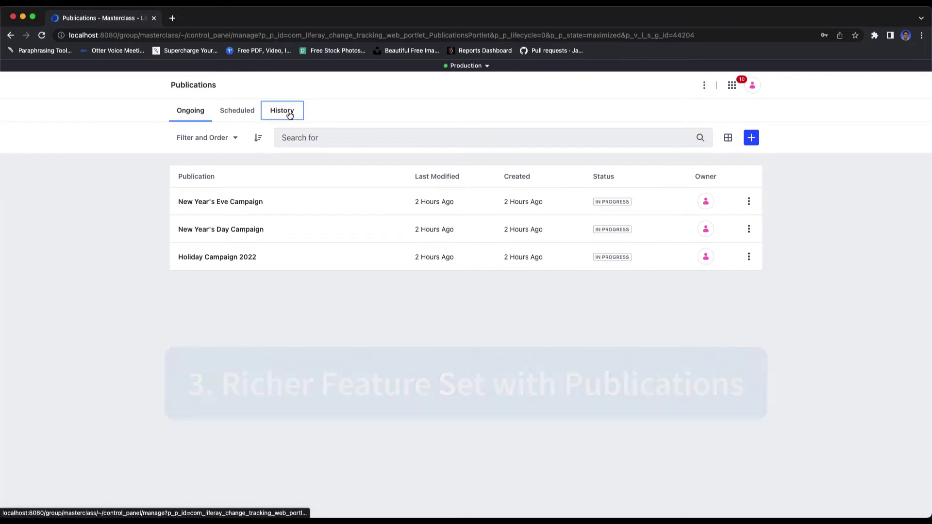
click(284, 113)
Step: Revert the Masterclass Home Page entry as 'Revert "Masterclass Home Page" to Previous Home Page', publishing now
click(735, 206)
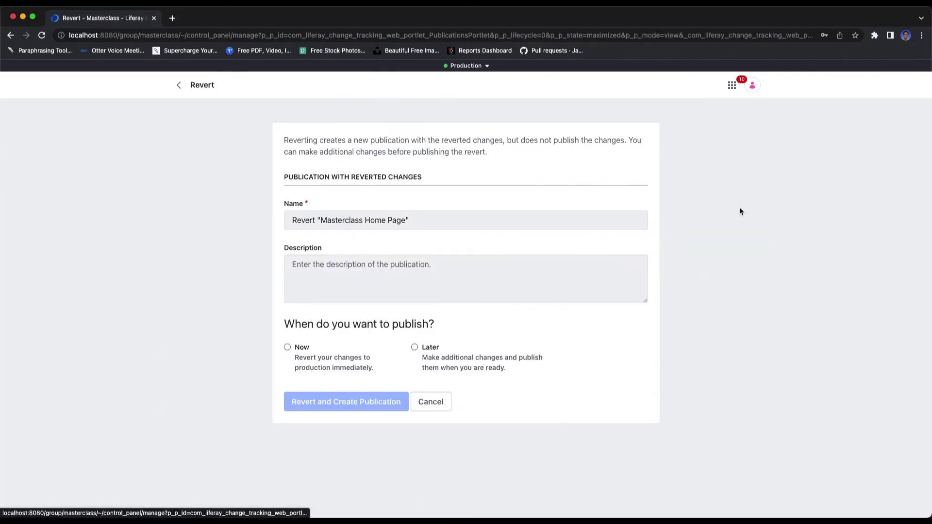
click(429, 221)
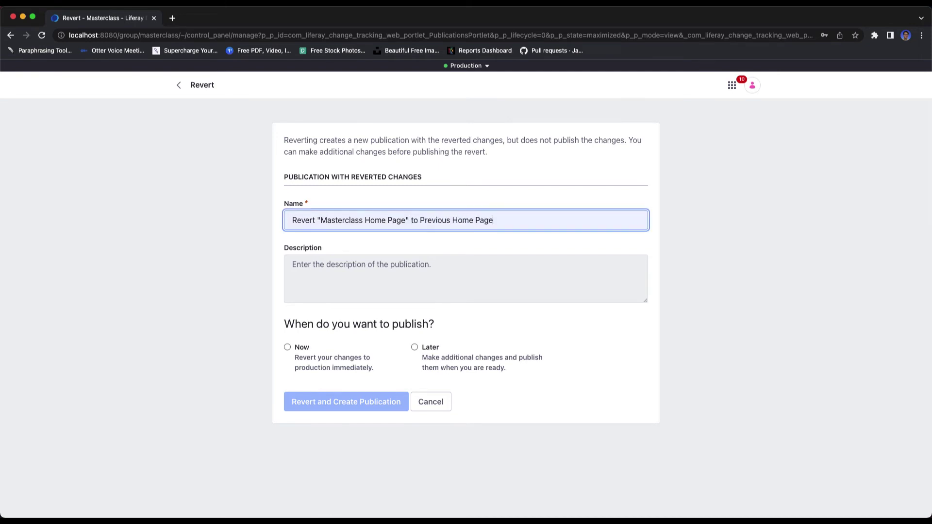
text(to Previous Home Page)
click(296, 350)
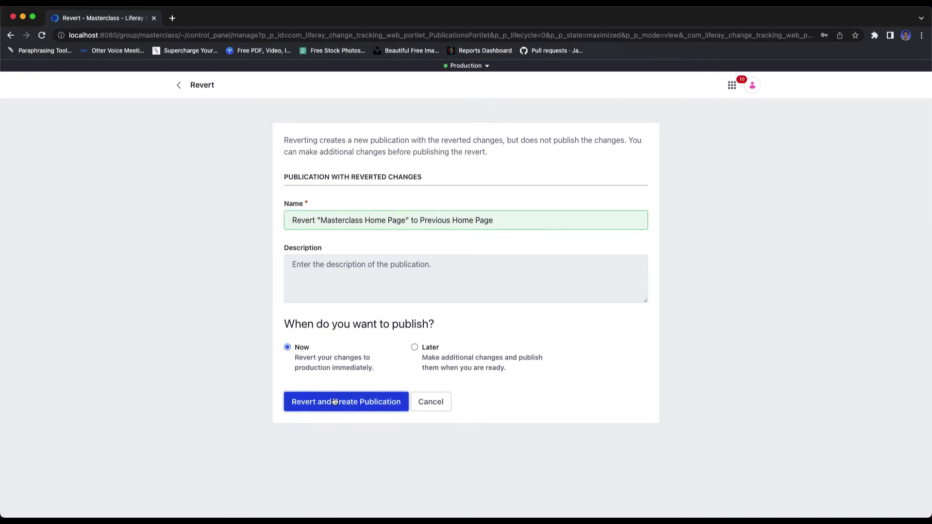
click(335, 402)
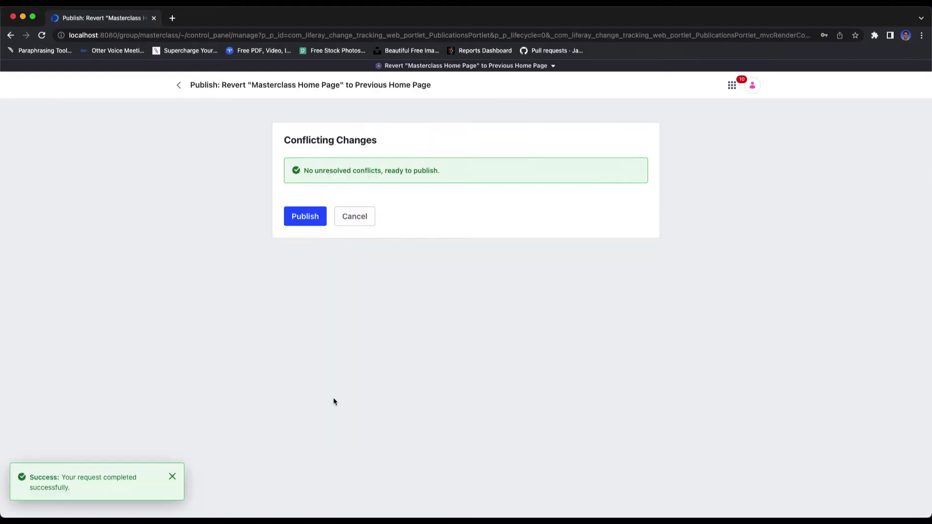
Step: Publish the revert publication, then open the Masterclass site from My Sites
click(306, 217)
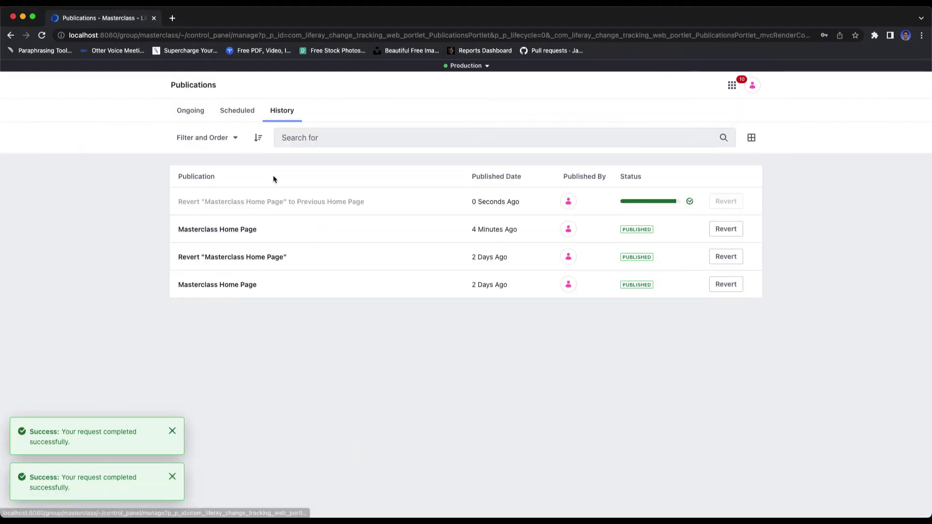
click(753, 88)
click(778, 119)
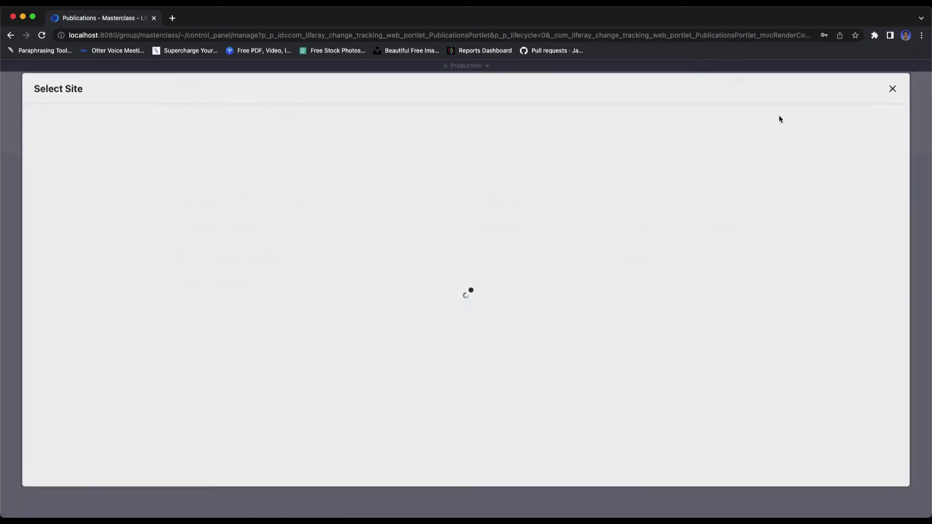
click(214, 201)
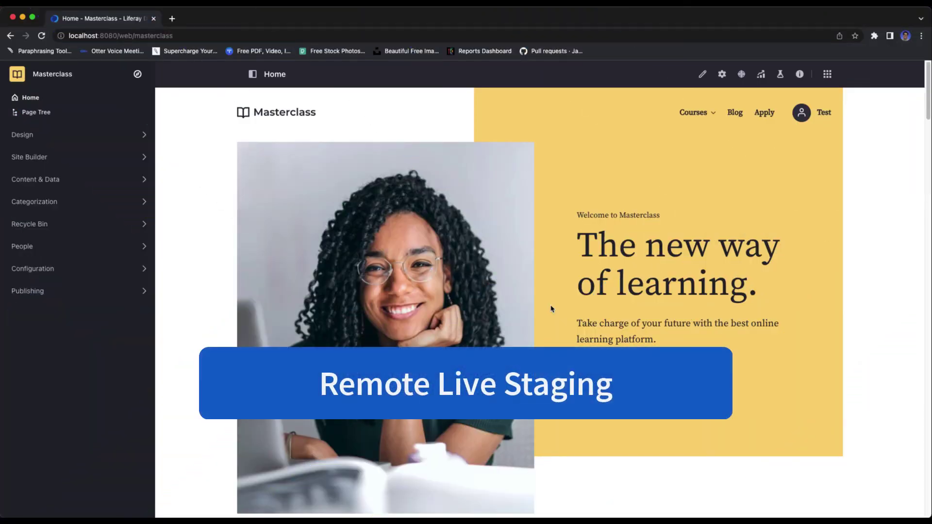
Step: Switch the Masterclass site's staging configuration to Remote Live
click(125, 291)
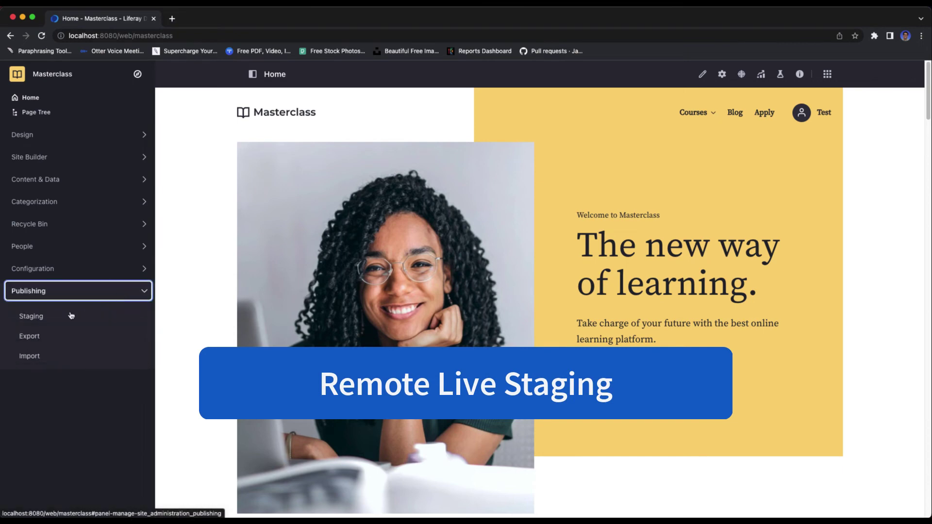
click(50, 321)
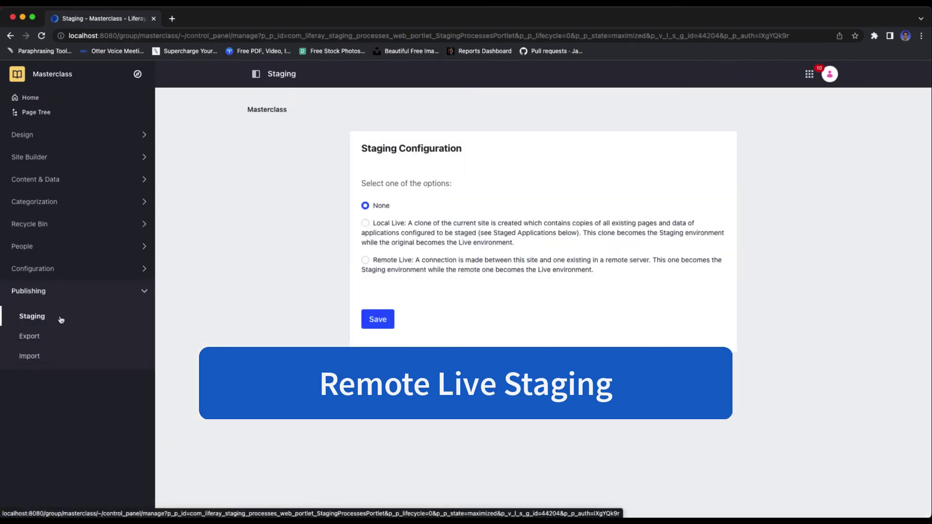
click(398, 261)
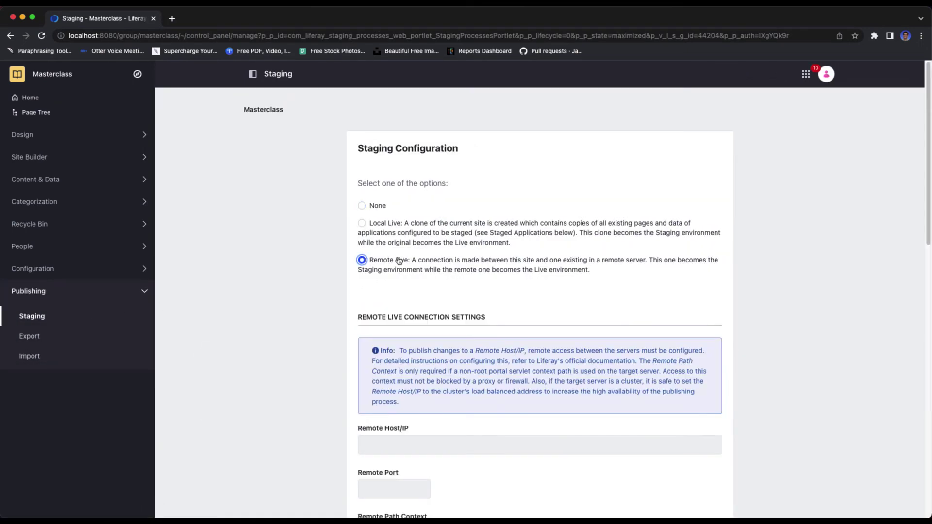
Step: Enter '[Remote Host IP]' as the remote host and 'Remote Port' as the remote port
scroll(449, 287, down, 3)
click(474, 322)
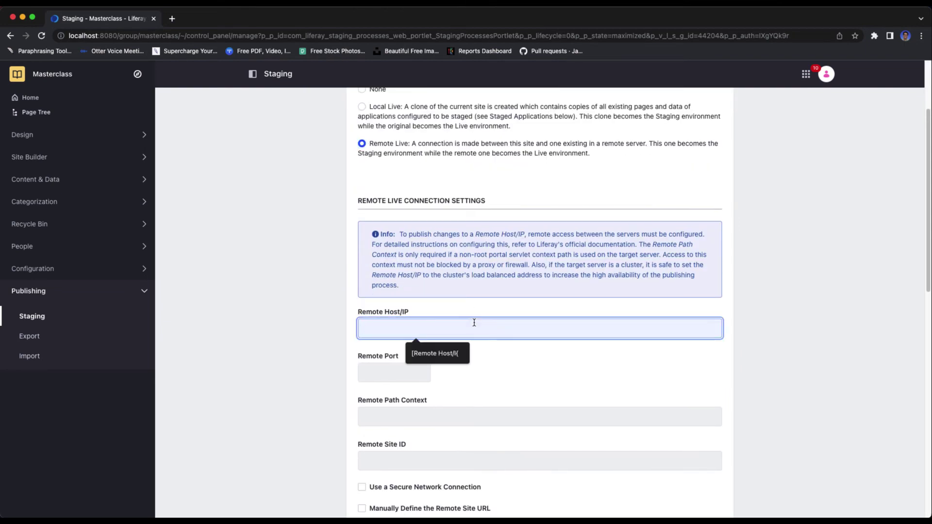
text([Remote Host IP)
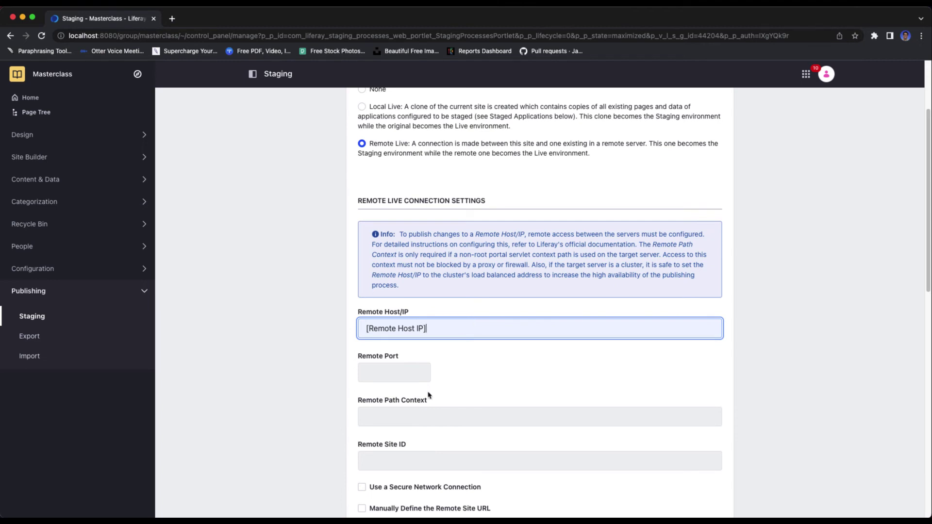
click(416, 371)
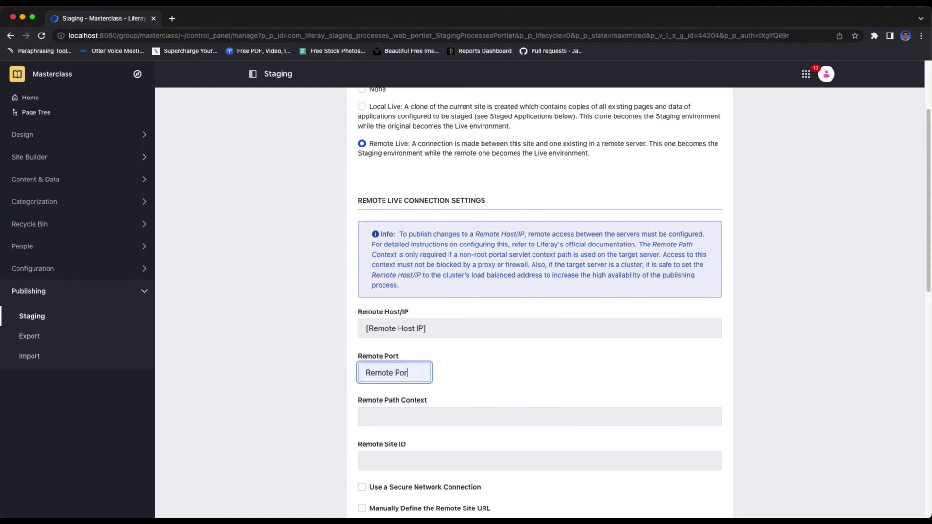
click(539, 416)
Step: Move on to the Remote Site ID field of the Remote Live staging settings
click(539, 461)
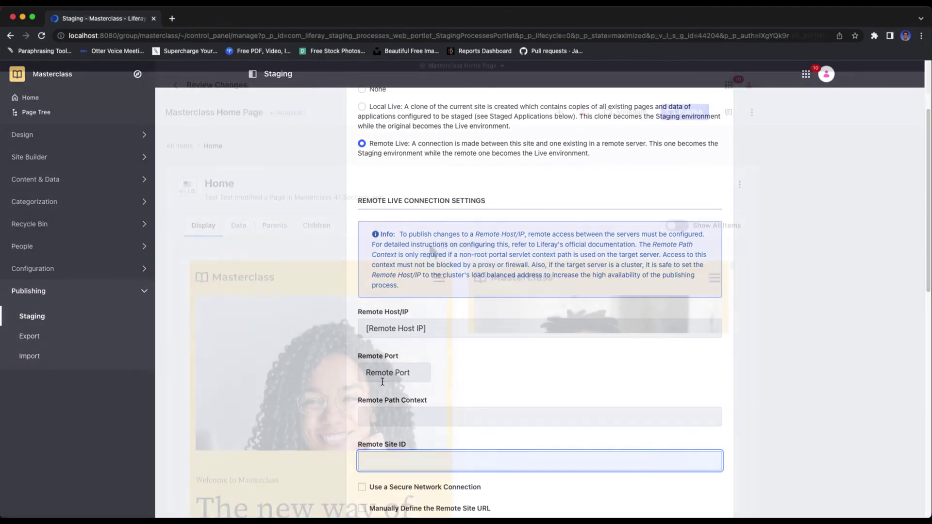